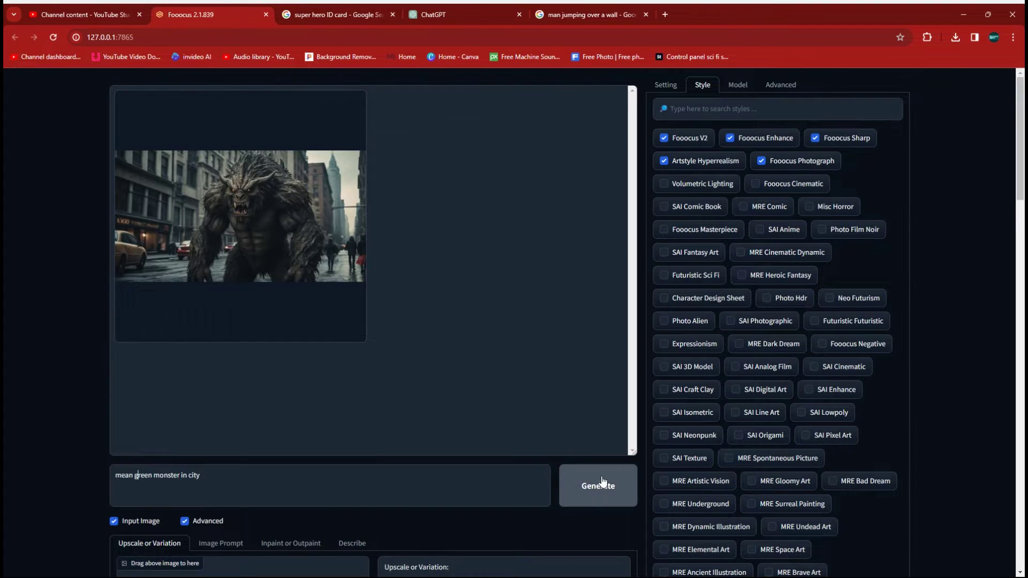
Generate the mean green monster image, then regenerate it with 'city' replaced by 'desert'.
{"action": "left_click", "coordinate": [594, 485]}
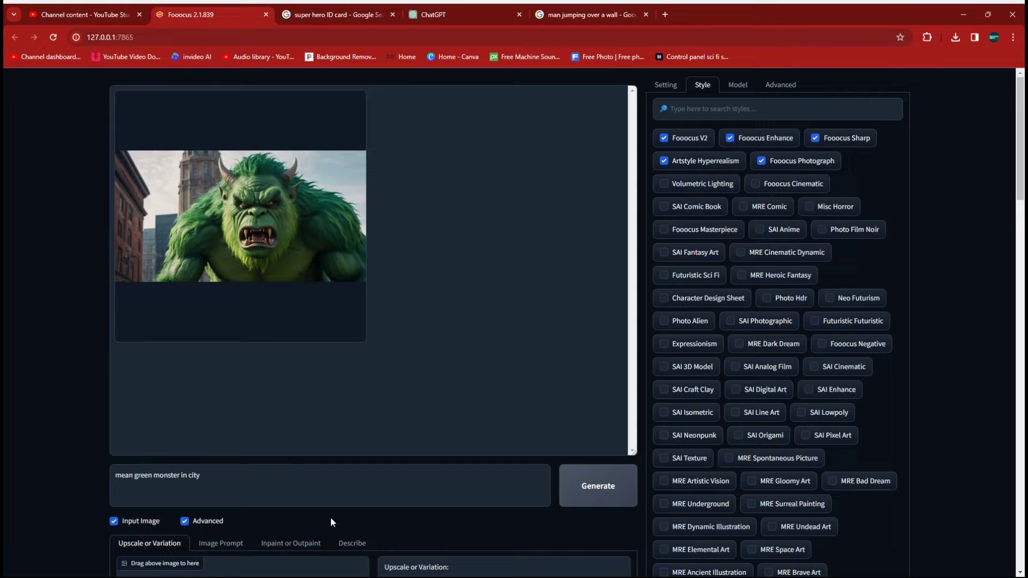
{"action": "double_click", "coordinate": [194, 475]}
{"action": "type", "text": "desert"}
{"action": "left_click", "coordinate": [596, 487]}
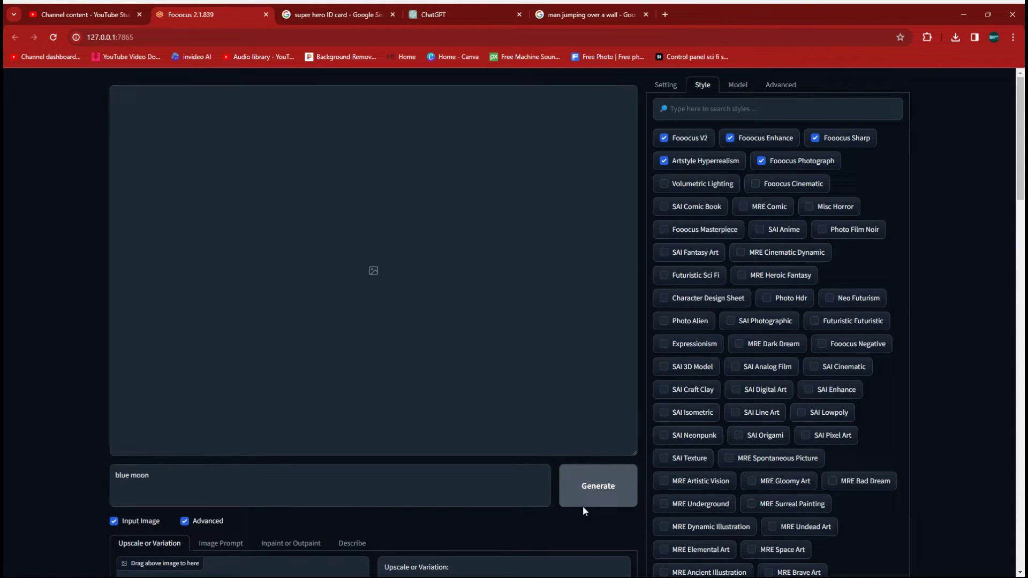
Start another generation and switch to the WordPad document holding the character prompt.
{"action": "left_click", "coordinate": [598, 488]}
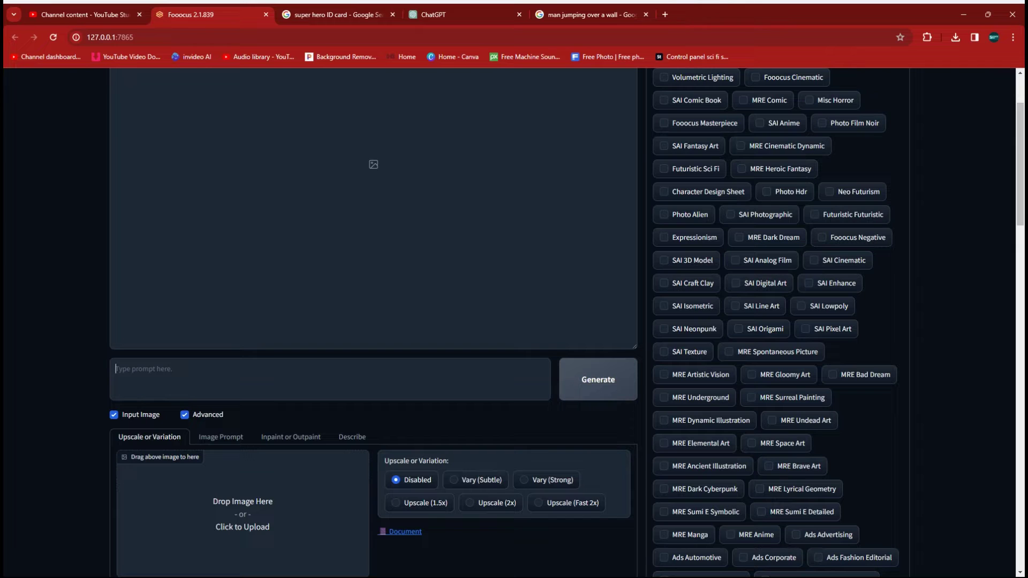
{"action": "key", "text": "alt+Tab"}
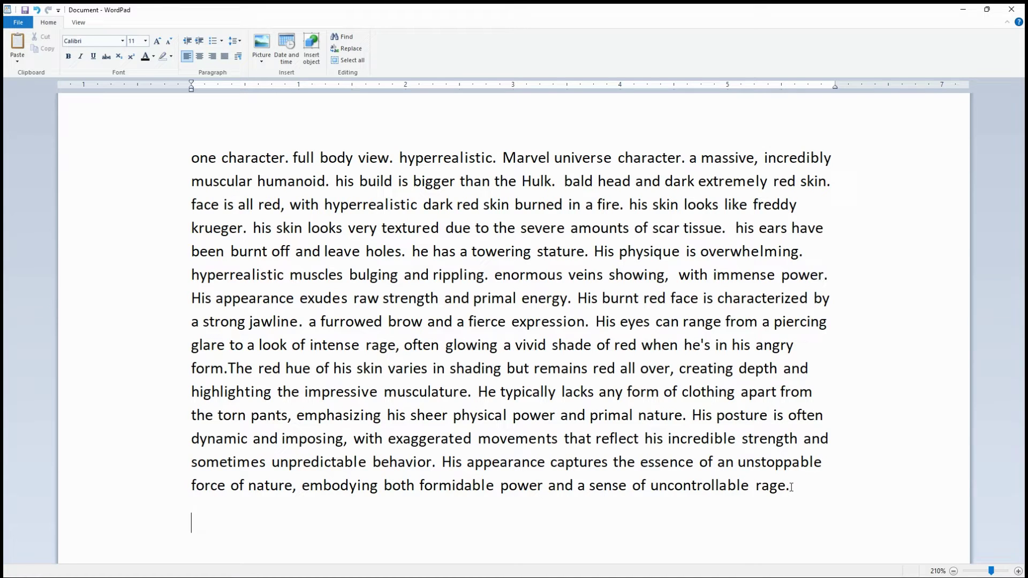
Copy the entire red-skinned character description from WordPad and return to Chrome.
{"action": "left_click_drag", "start_coordinate": [791, 487], "coordinate": [192, 166]}
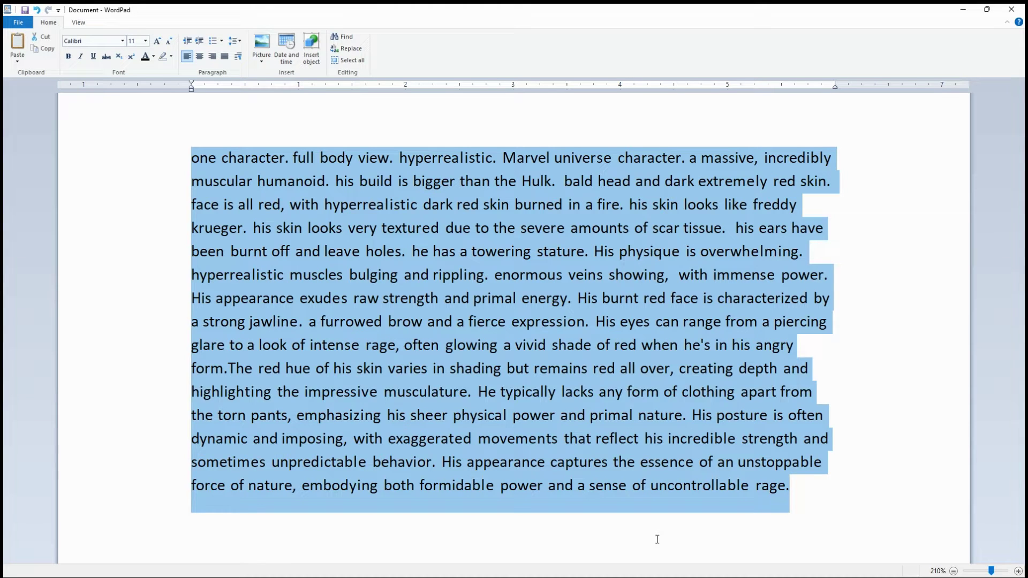
{"action": "right_click", "coordinate": [604, 399]}
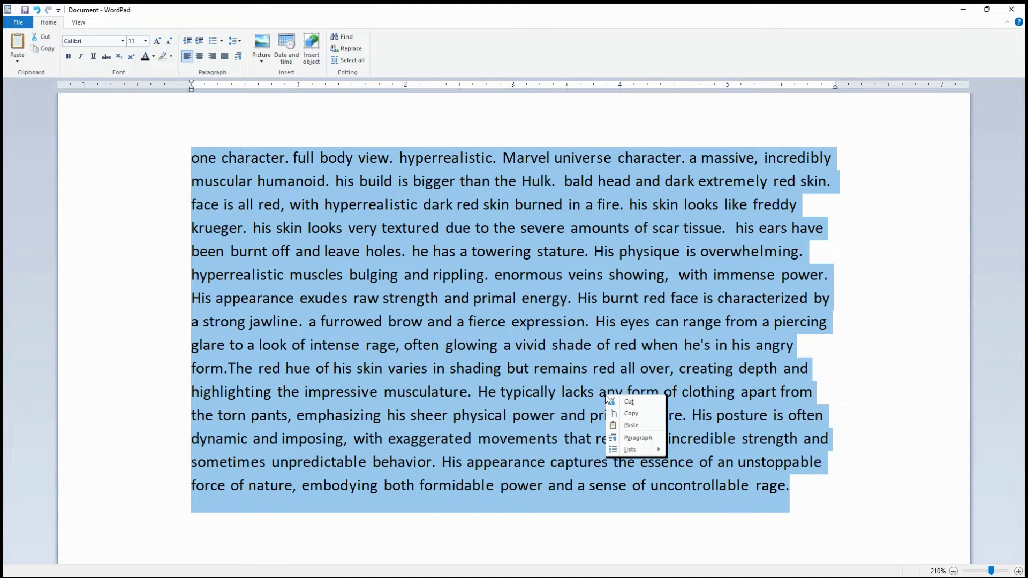
{"action": "left_click", "coordinate": [630, 414]}
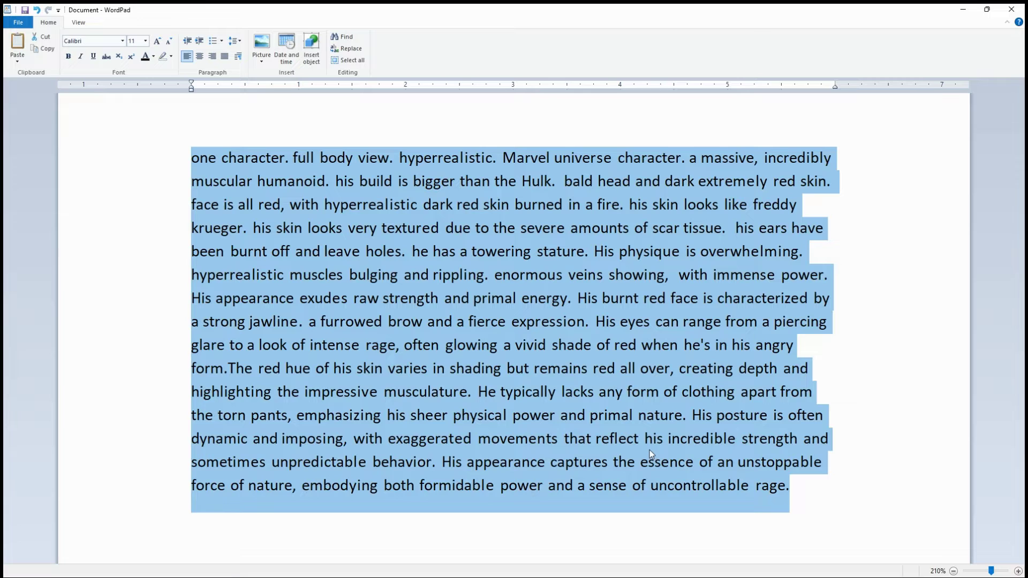
{"action": "key", "text": "alt+Tab"}
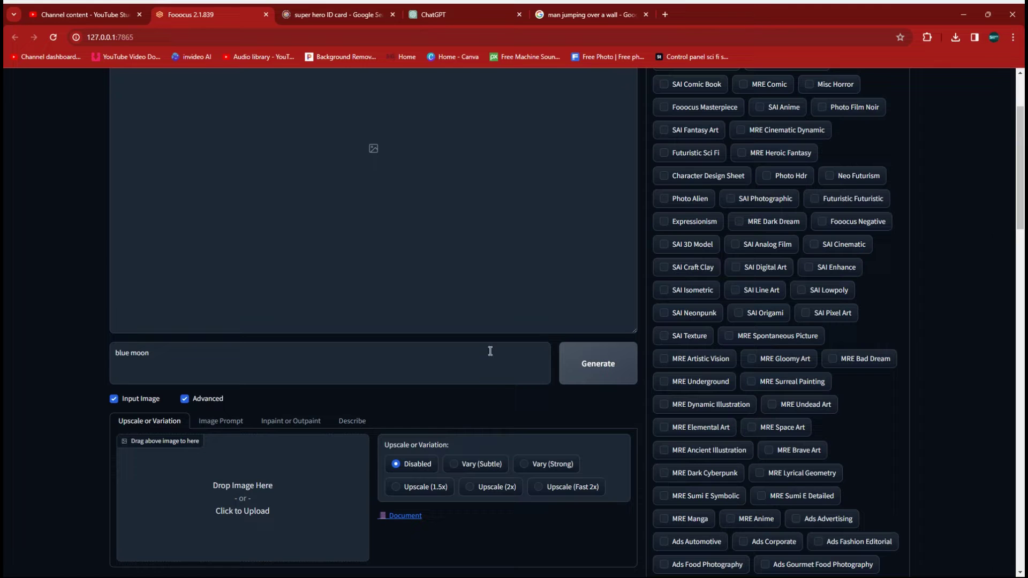
Paste the red-skinned character description over 'blue moon' in the prompt box.
{"action": "left_click_drag", "start_coordinate": [166, 354], "coordinate": [116, 355]}
{"action": "right_click", "coordinate": [133, 353]}
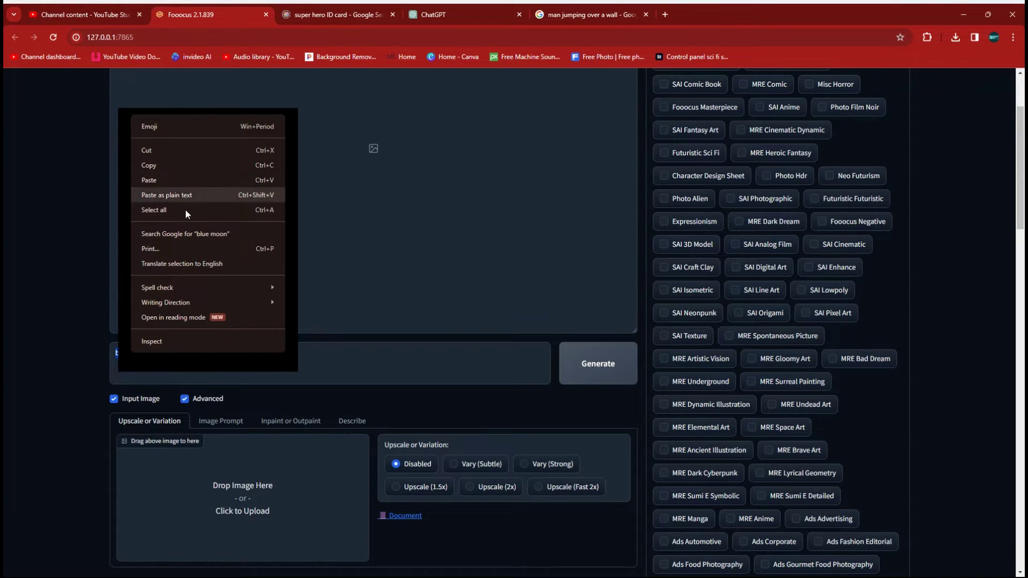
{"action": "left_click", "coordinate": [185, 184]}
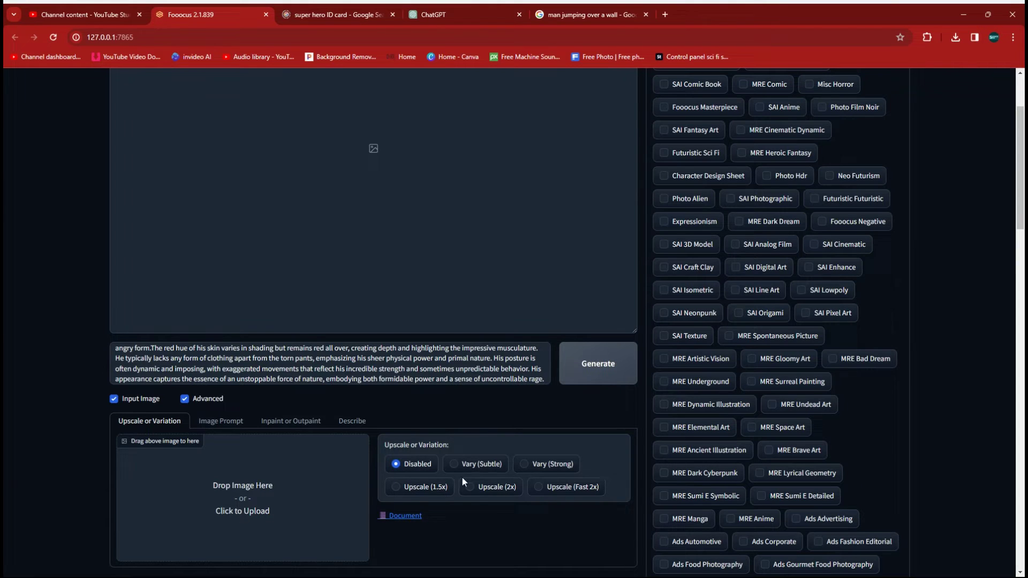
{"action": "scroll", "coordinate": [732, 459], "scroll_direction": "up", "scroll_amount": 2}
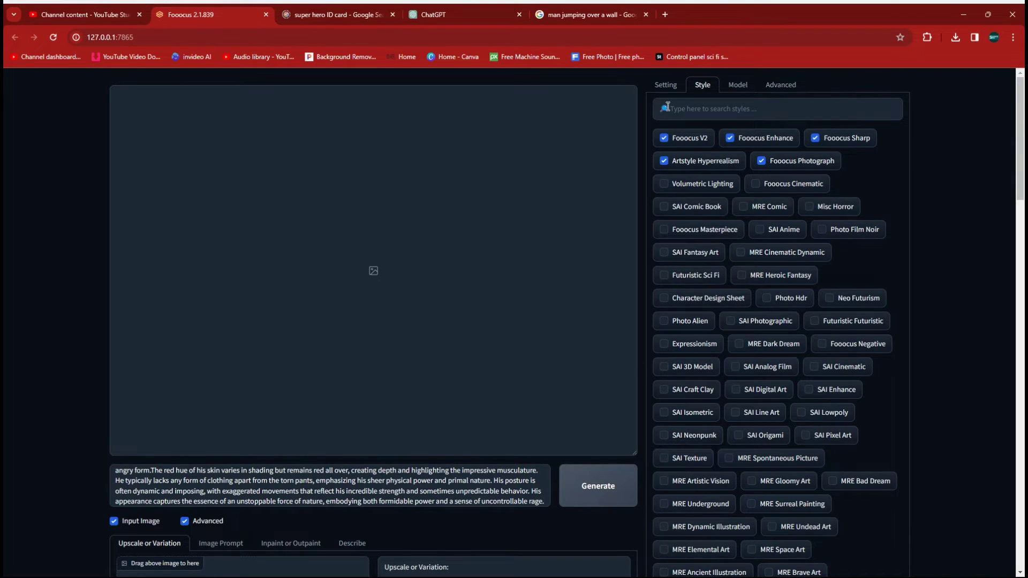
Review the Speed performance, 1344×704 aspect ratio and negative prompt under Setting.
{"action": "left_click", "coordinate": [666, 85]}
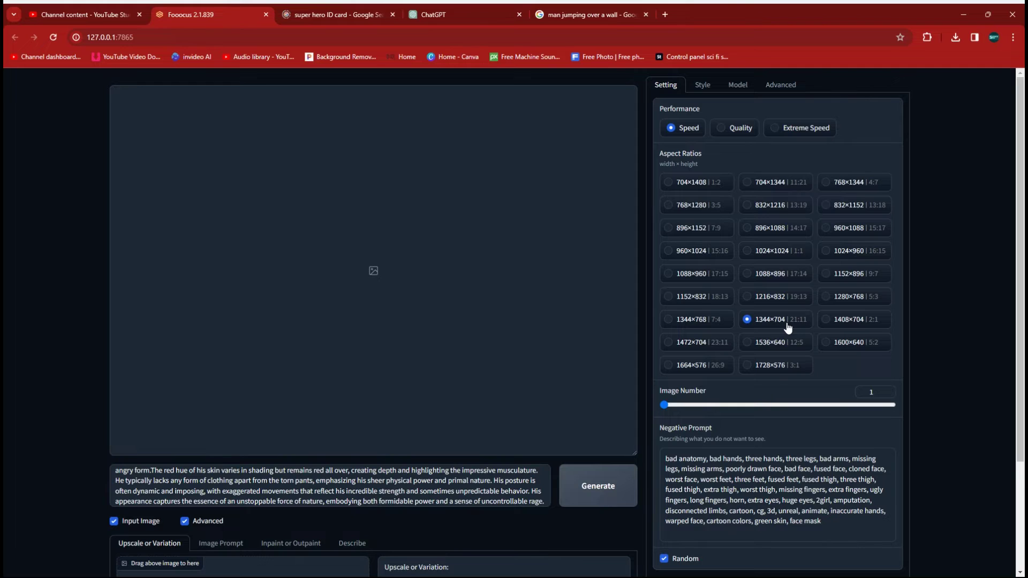
{"action": "scroll", "coordinate": [506, 413], "scroll_direction": "down", "scroll_amount": 2}
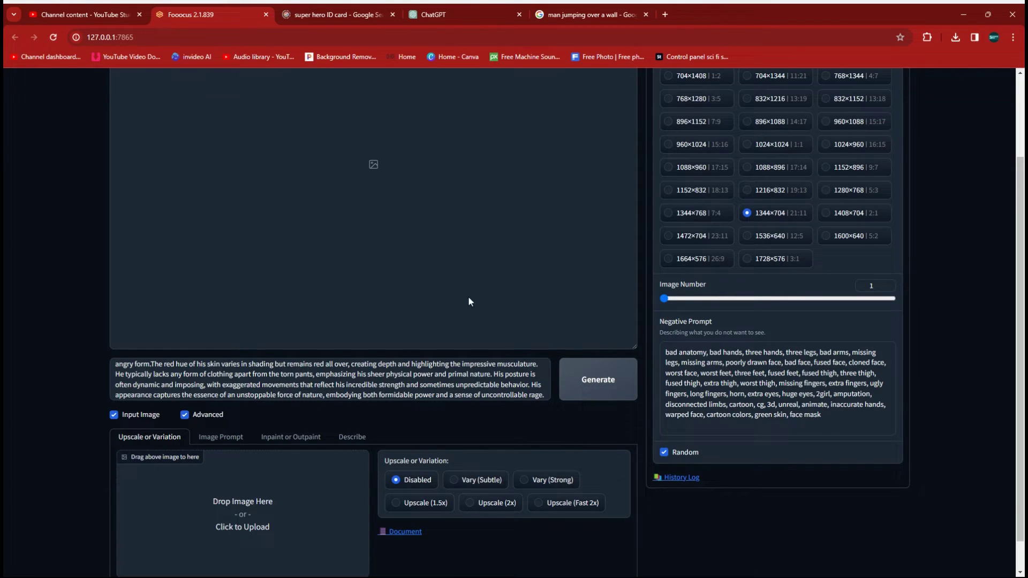
{"action": "scroll", "coordinate": [444, 291], "scroll_direction": "up", "scroll_amount": 1}
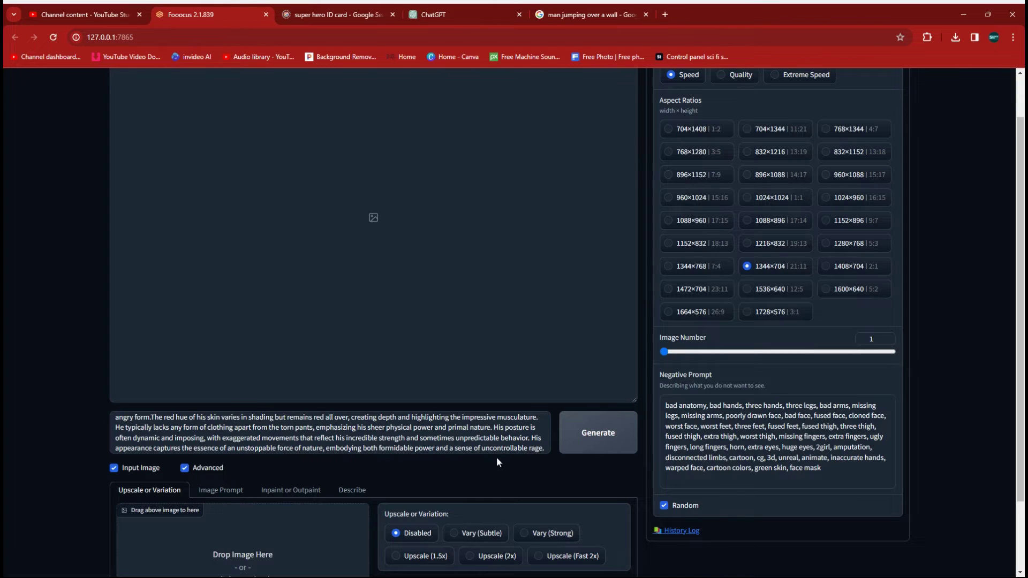
Render the burnt red-skinned muscular character image from the pasted description.
{"action": "left_click", "coordinate": [598, 435]}
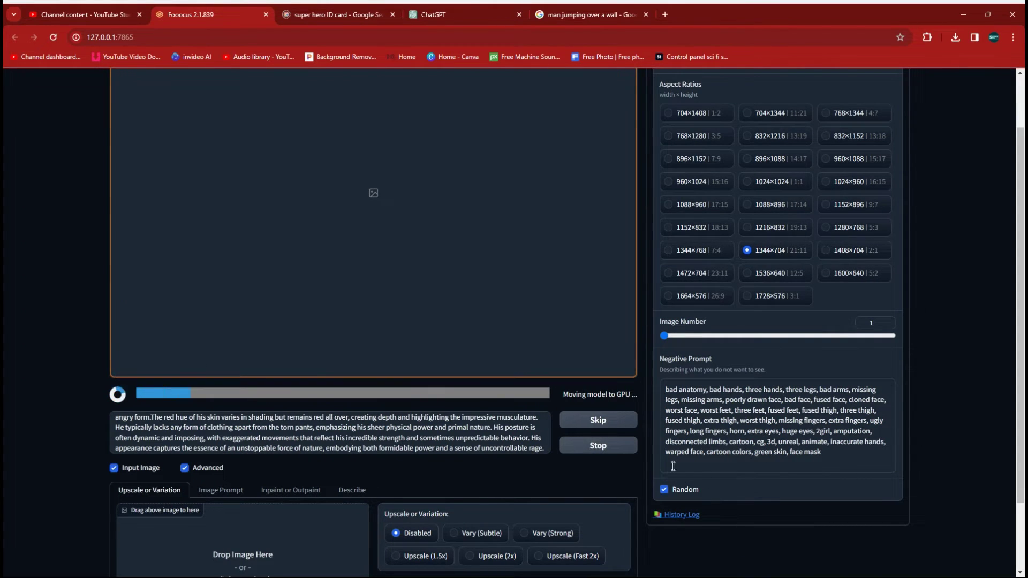
{"action": "scroll", "coordinate": [512, 402], "scroll_direction": "up", "scroll_amount": 1}
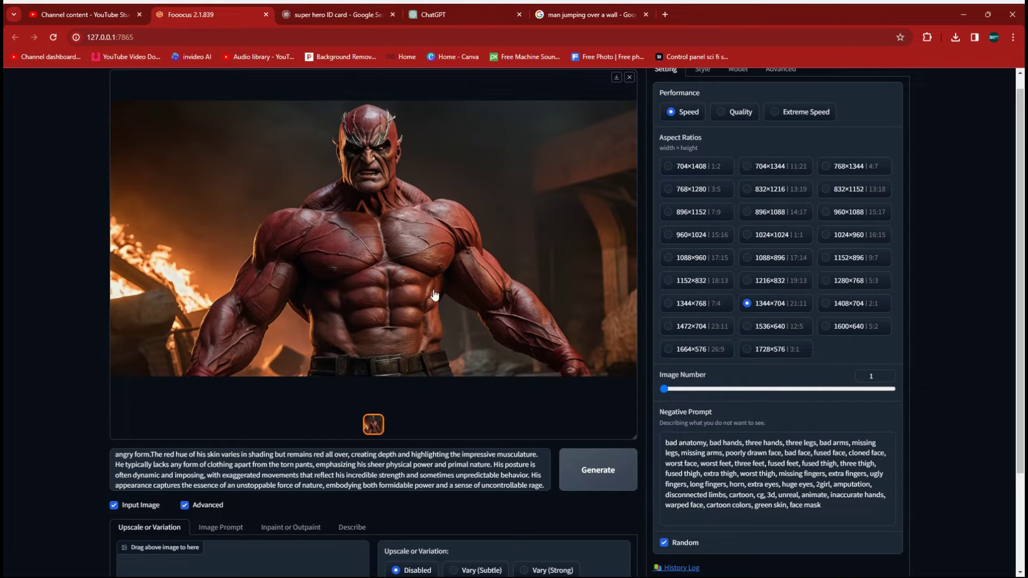
{"action": "scroll", "coordinate": [422, 305], "scroll_direction": "down", "scroll_amount": 1}
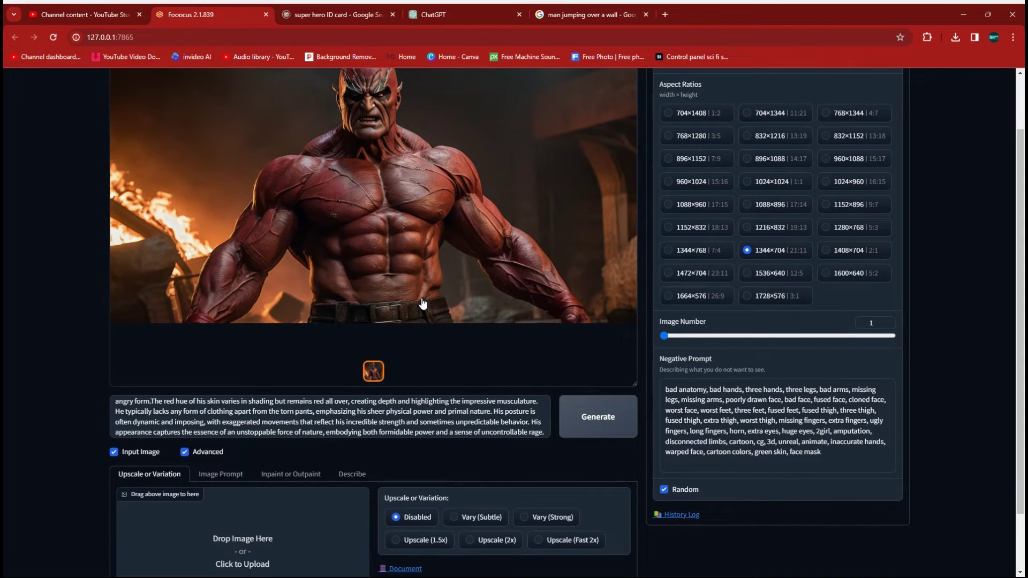
{"action": "scroll", "coordinate": [422, 302], "scroll_direction": "up", "scroll_amount": 1}
{"action": "scroll", "coordinate": [420, 299], "scroll_direction": "down", "scroll_amount": 1}
{"action": "scroll", "coordinate": [388, 289], "scroll_direction": "up", "scroll_amount": 1}
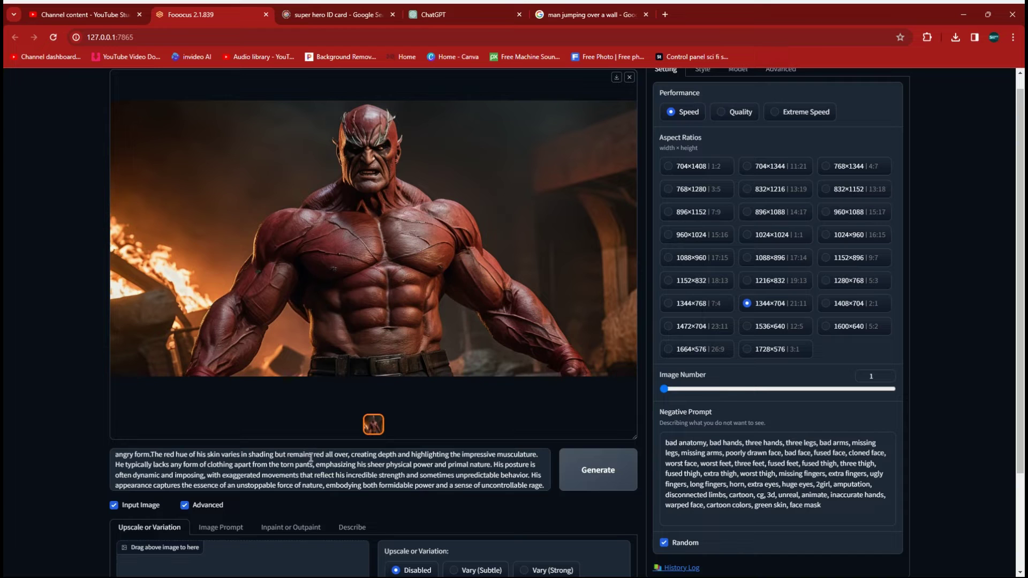
{"action": "scroll", "coordinate": [286, 539], "scroll_direction": "down", "scroll_amount": 1}
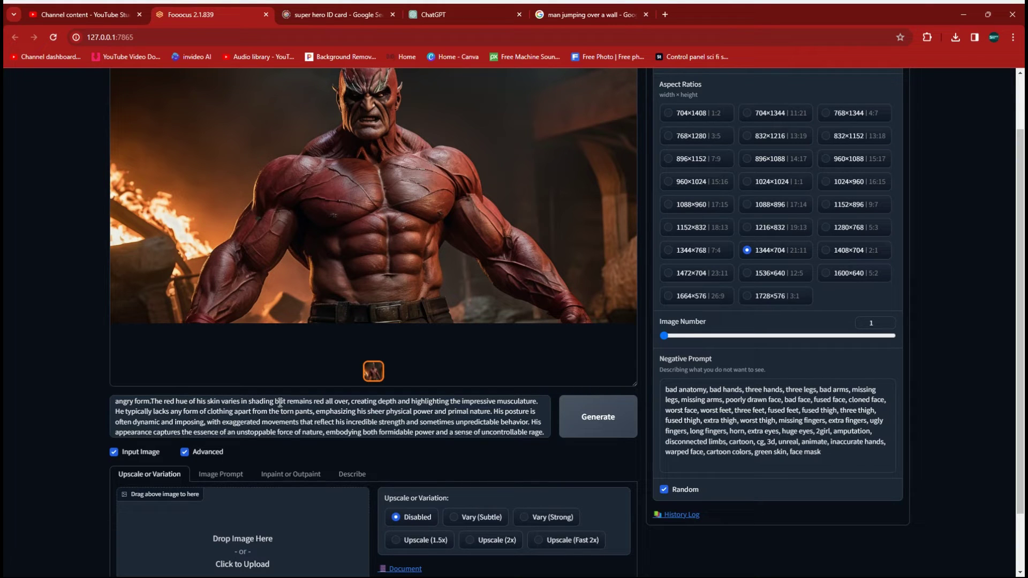
Insert 'jump off a wall,' into the prompt just before 'a massive'.
{"action": "scroll", "coordinate": [255, 404], "scroll_direction": "up", "scroll_amount": 5}
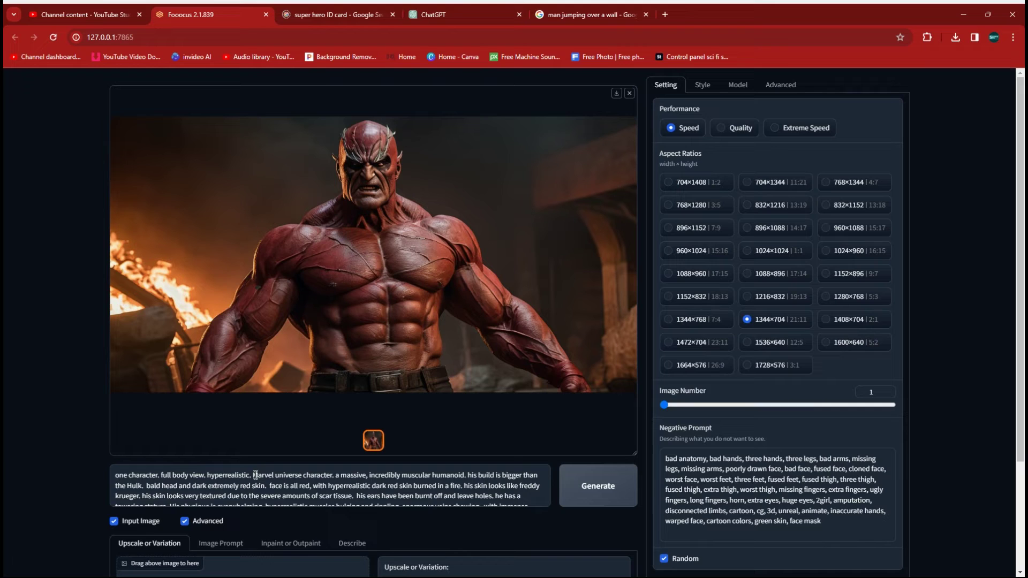
{"action": "left_click", "coordinate": [335, 475]}
{"action": "type", "text": "jump"}
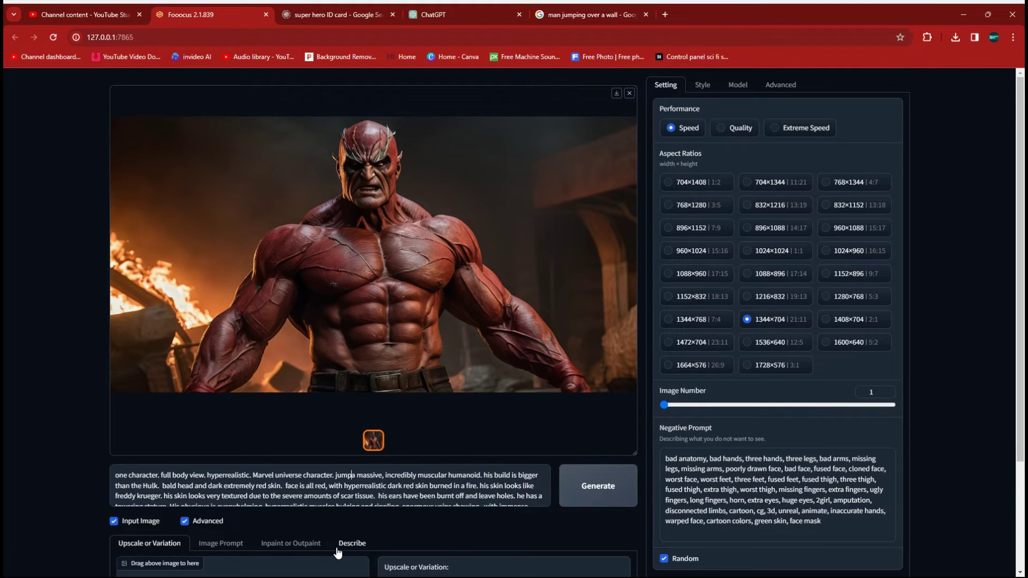
{"action": "type", "text": " off a wa"}
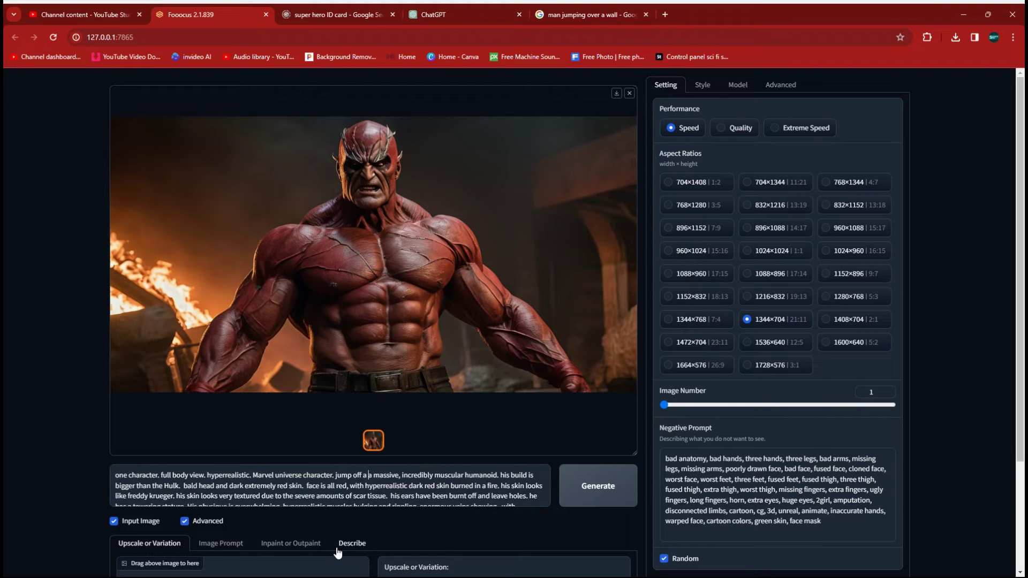
{"action": "type", "text": "ll "}
{"action": "type", "text": ","}
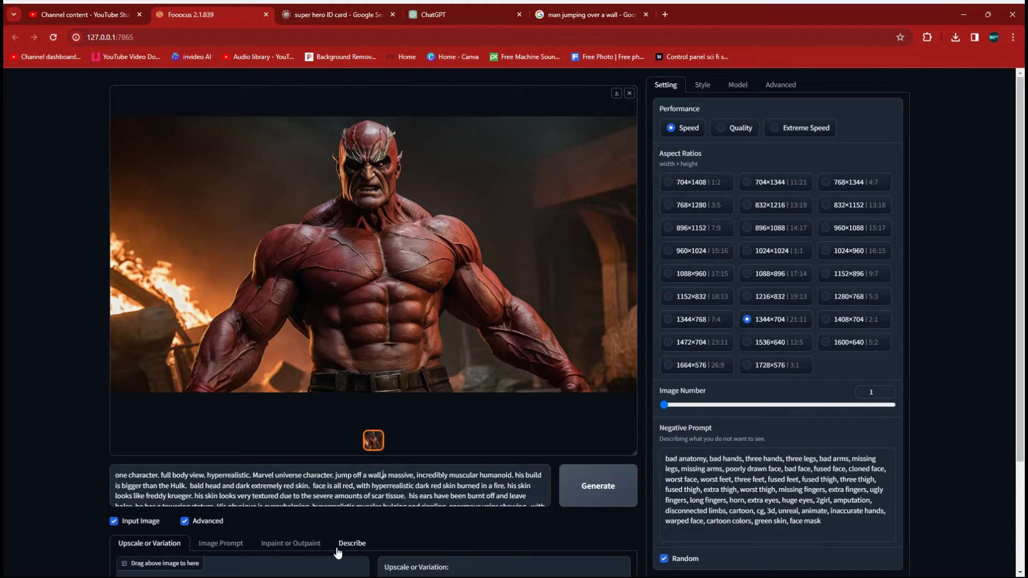
Start a render with the wall-jump prompt, then stop it mid-render.
{"action": "left_click", "coordinate": [568, 482]}
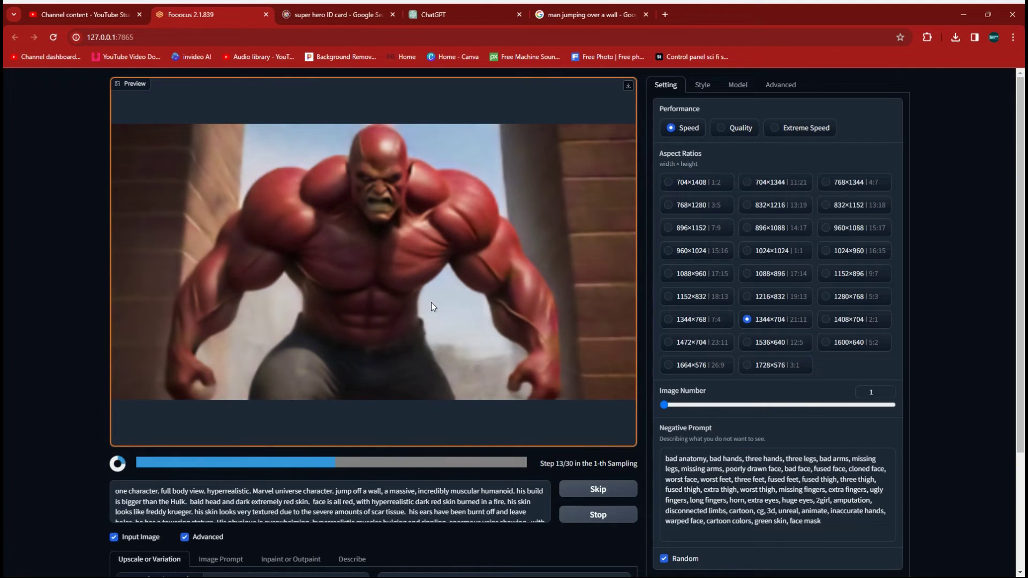
{"action": "scroll", "coordinate": [432, 299], "scroll_direction": "down", "scroll_amount": 1}
{"action": "scroll", "coordinate": [431, 297], "scroll_direction": "down", "scroll_amount": 1}
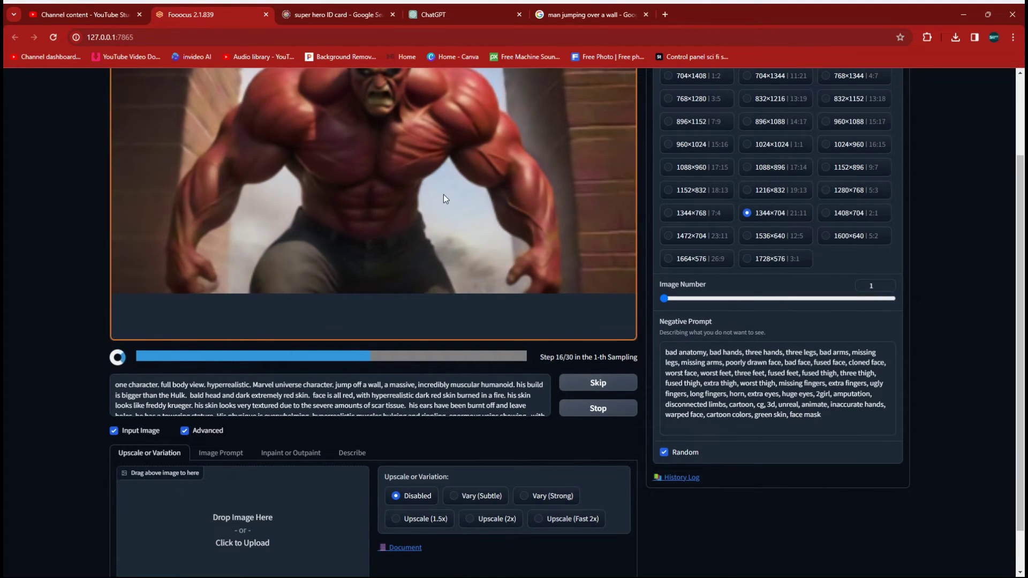
{"action": "left_click", "coordinate": [595, 409]}
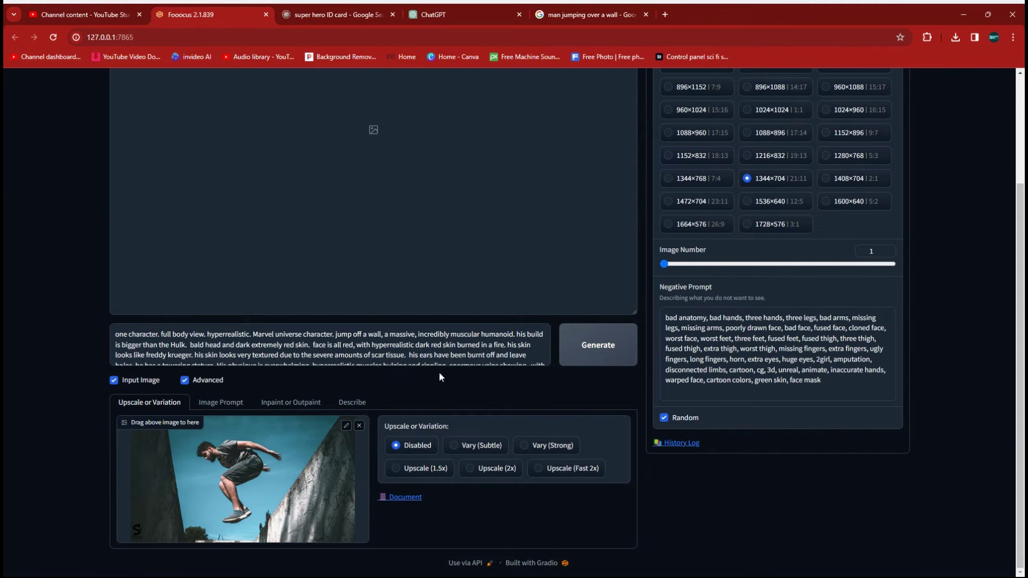
Render a Vary (Strong) variation showing the character leaping between rock walls.
{"action": "scroll", "coordinate": [428, 352], "scroll_direction": "up", "scroll_amount": 2}
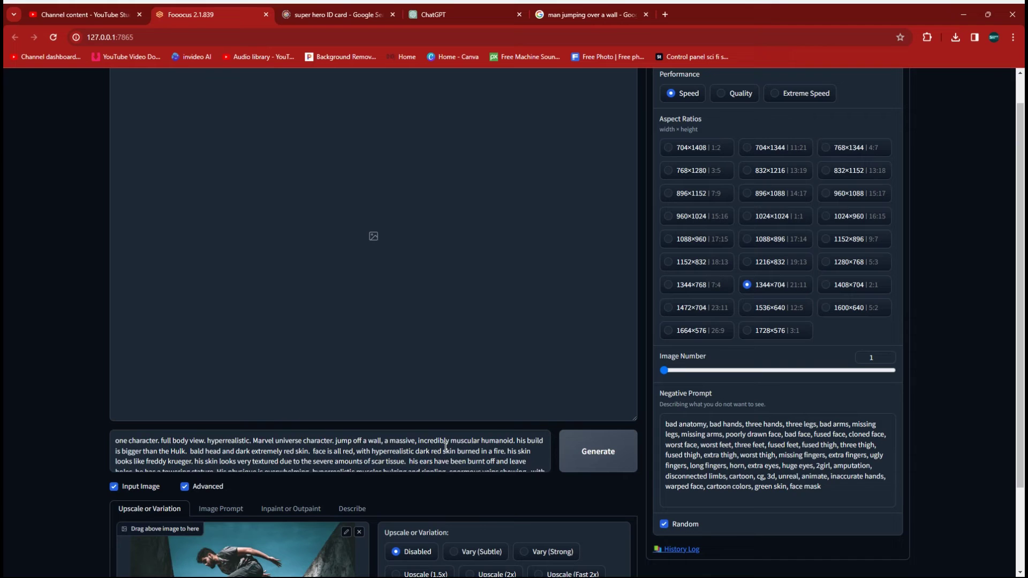
{"action": "scroll", "coordinate": [446, 449], "scroll_direction": "down", "scroll_amount": 5}
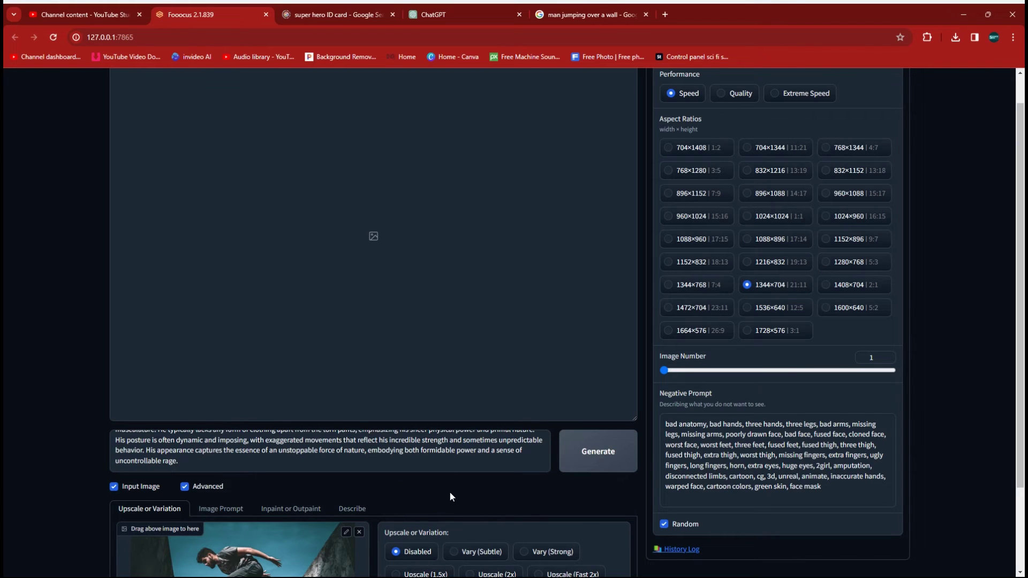
{"action": "scroll", "coordinate": [450, 496], "scroll_direction": "down", "scroll_amount": 2}
{"action": "left_click", "coordinate": [524, 446]}
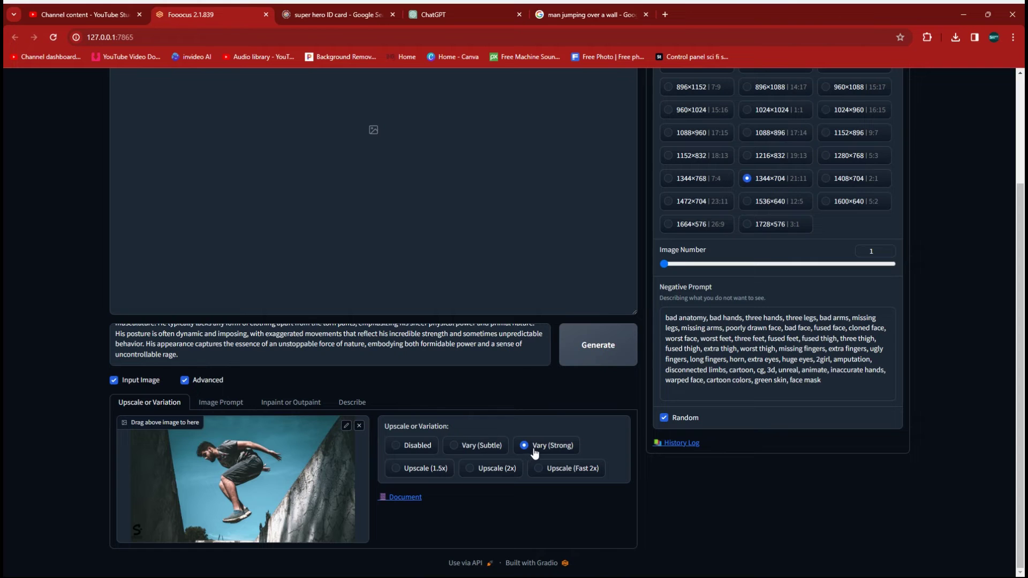
{"action": "left_click", "coordinate": [586, 353]}
{"action": "scroll", "coordinate": [507, 408], "scroll_direction": "up", "scroll_amount": 3}
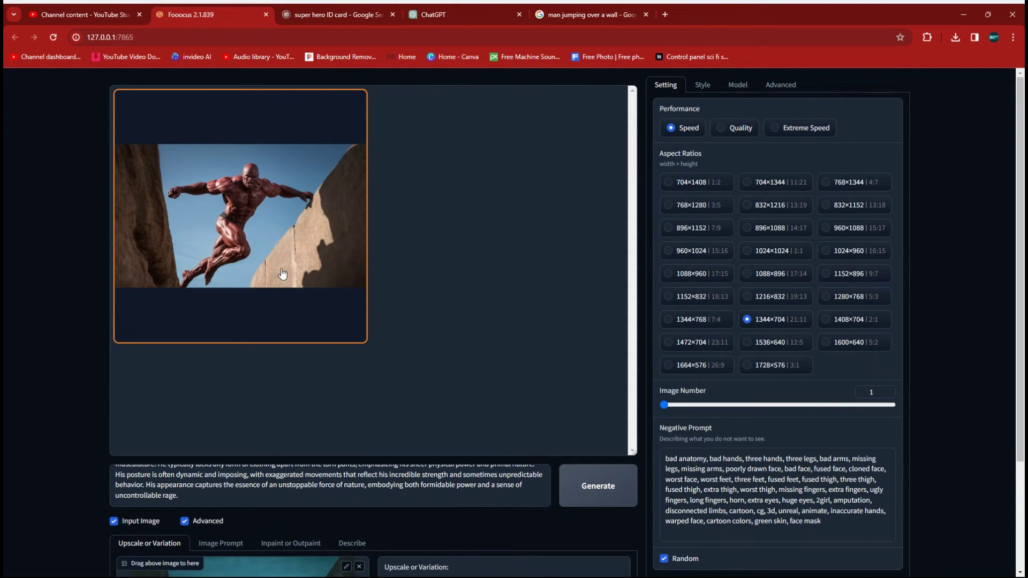
{"action": "scroll", "coordinate": [369, 421], "scroll_direction": "down", "scroll_amount": 2}
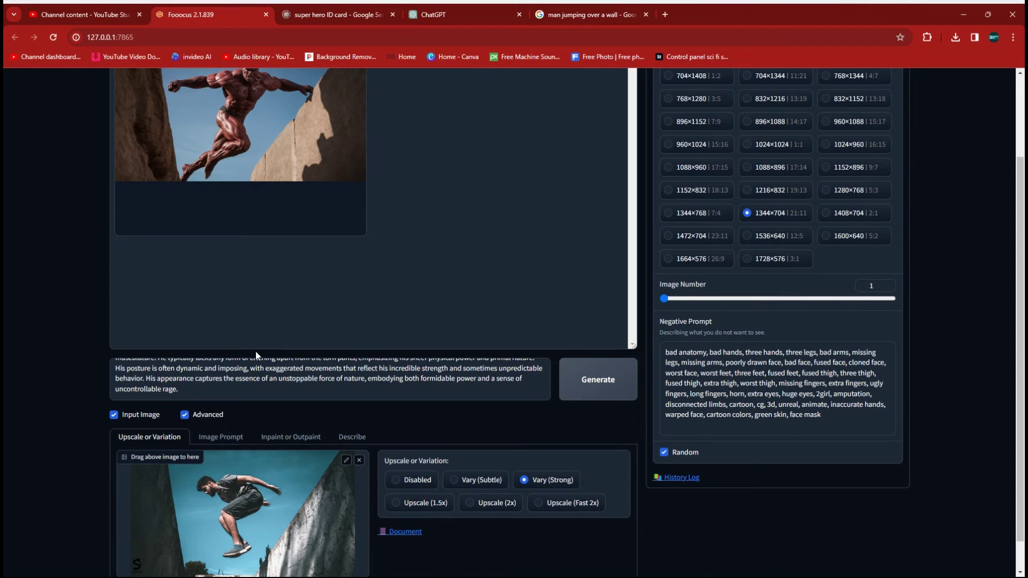
{"action": "scroll", "coordinate": [256, 352], "scroll_direction": "up", "scroll_amount": 2}
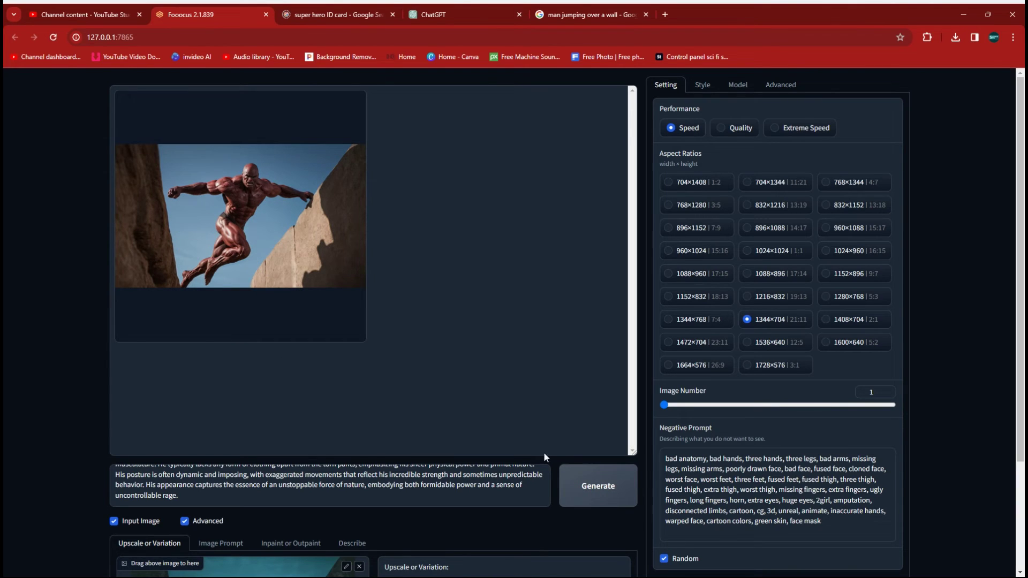
Generate another wall-jump render, skipping two unwanted previews.
{"action": "left_click", "coordinate": [593, 486]}
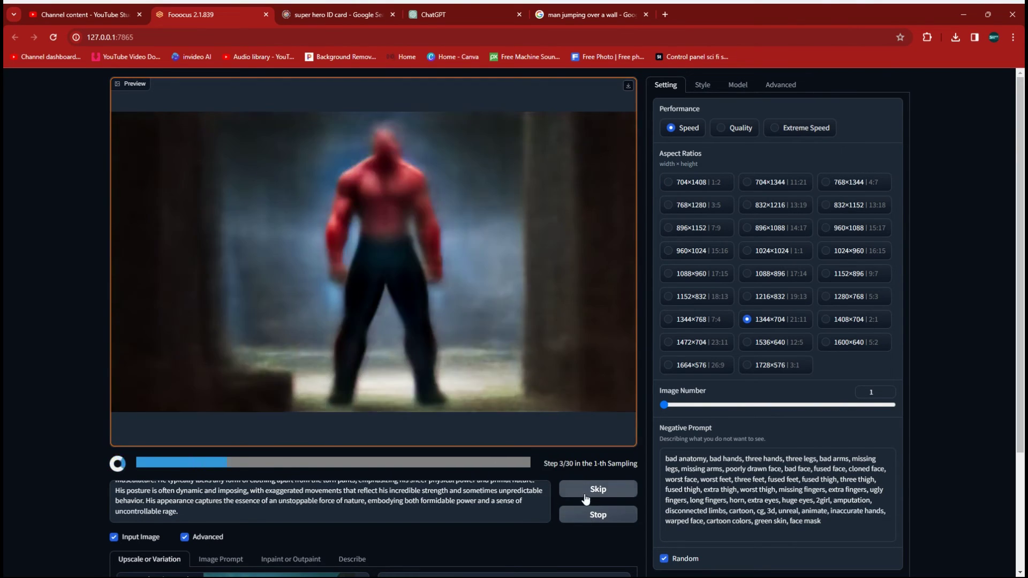
{"action": "left_click", "coordinate": [586, 499]}
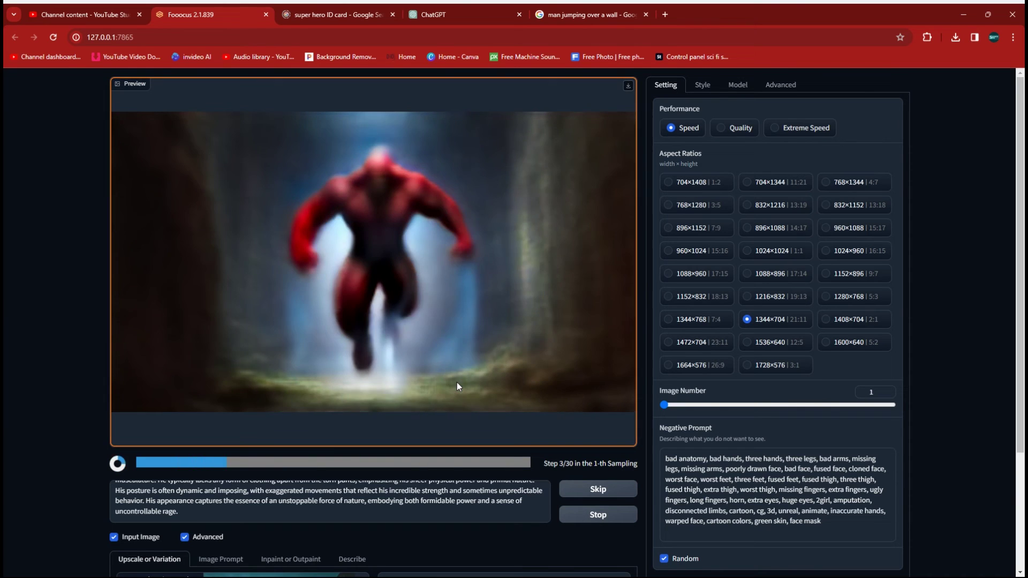
{"action": "left_click", "coordinate": [588, 490]}
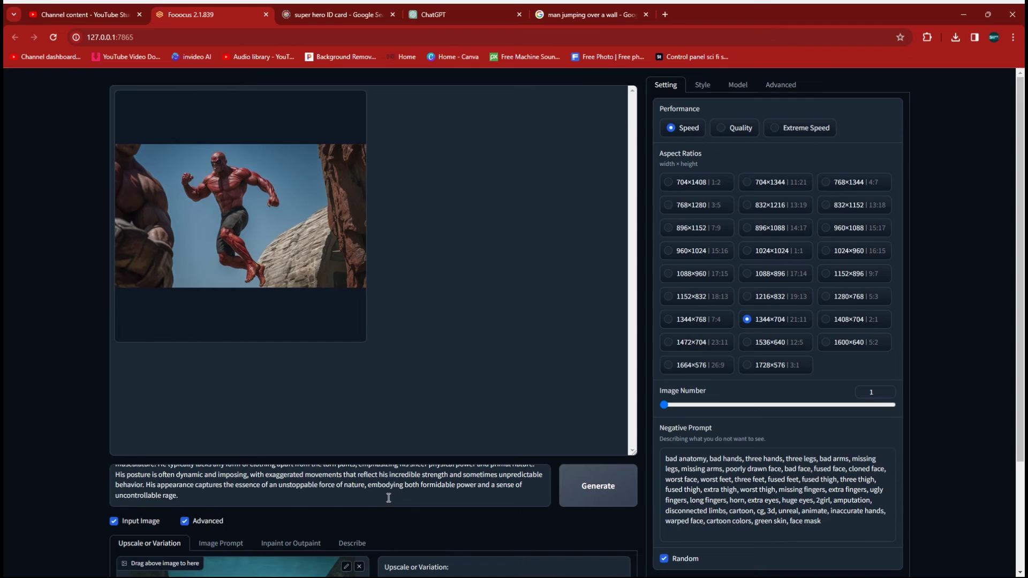
{"action": "scroll", "coordinate": [372, 492], "scroll_direction": "up", "scroll_amount": 3}
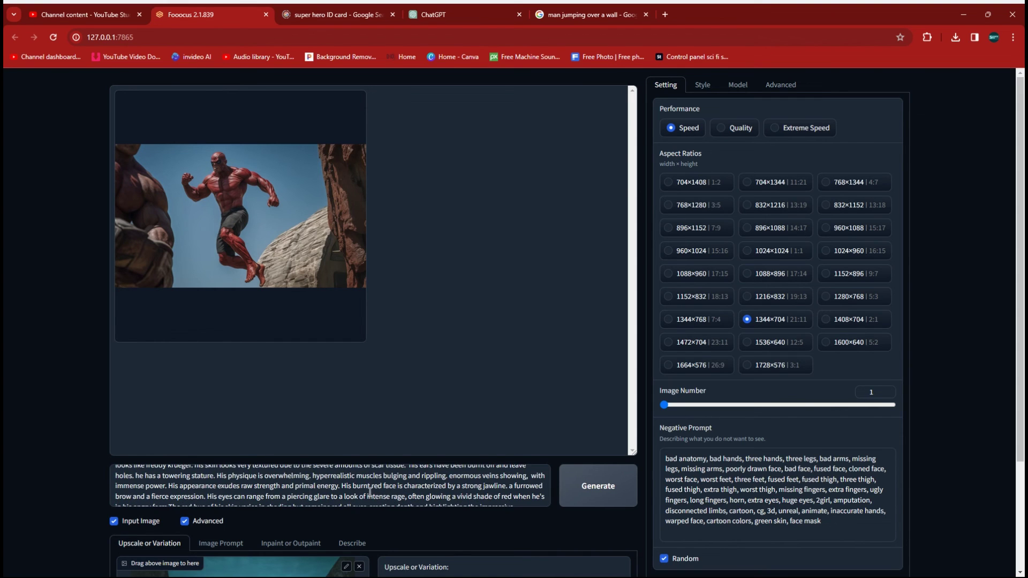
{"action": "scroll", "coordinate": [370, 492], "scroll_direction": "up", "scroll_amount": 3}
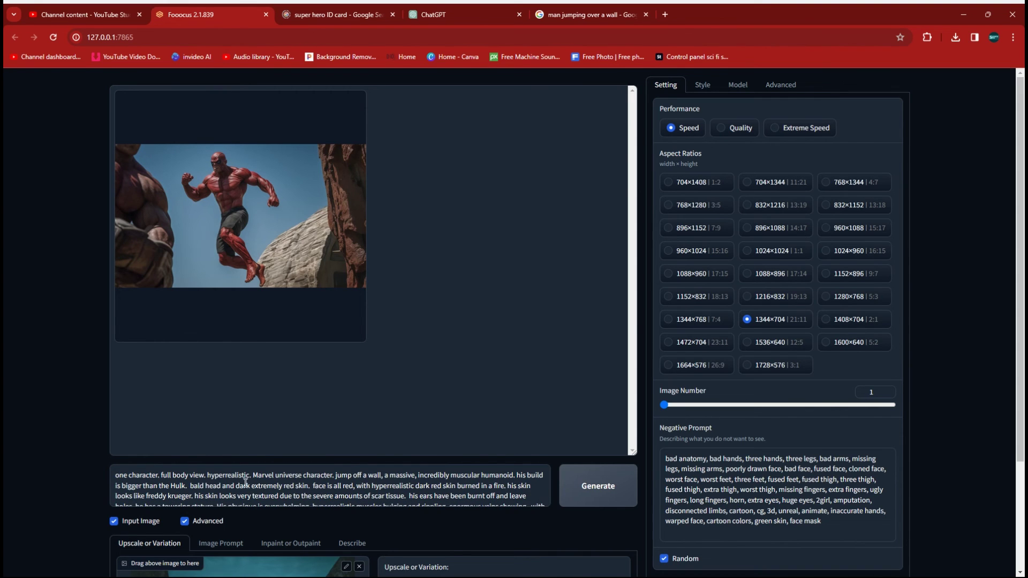